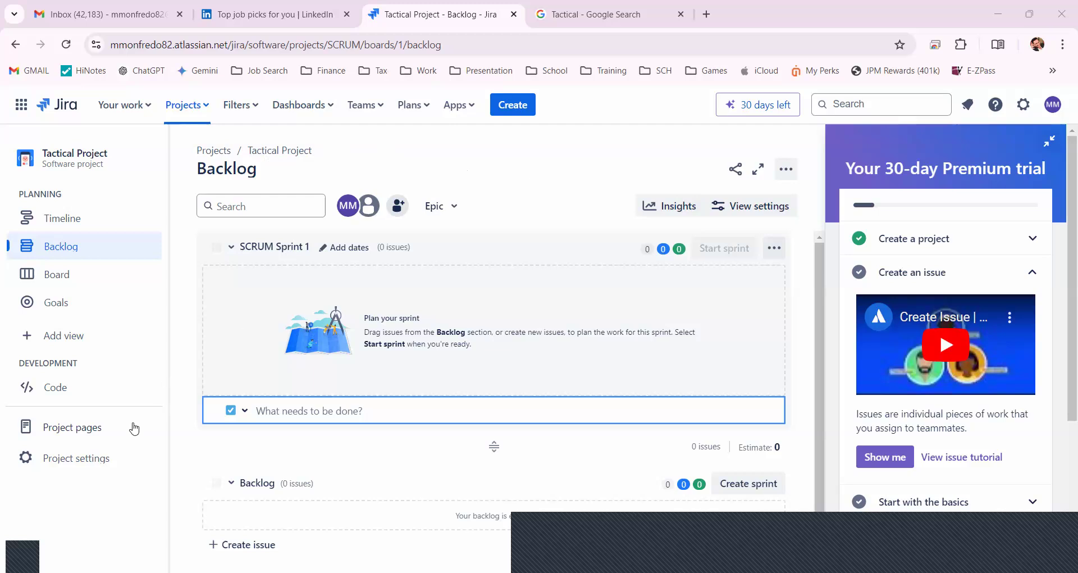
In the Tactical Project settings, set the default assignee to Project lead and save the project details
left_click(82, 463)
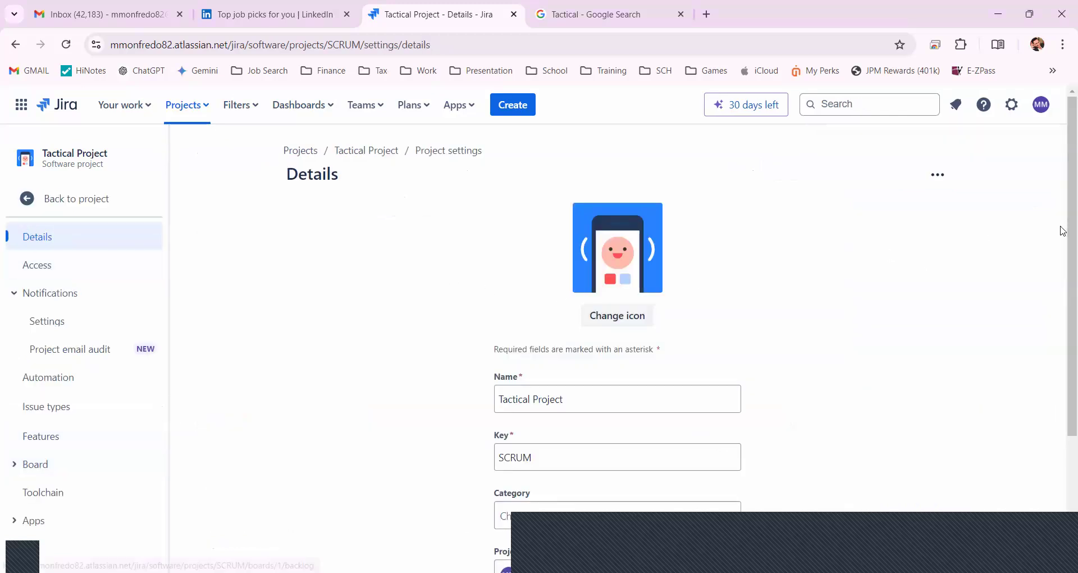
scroll(1063, 359, "down", 2)
left_click_drag(1060, 354, 1053, 287)
scroll(809, 385, "down", 1)
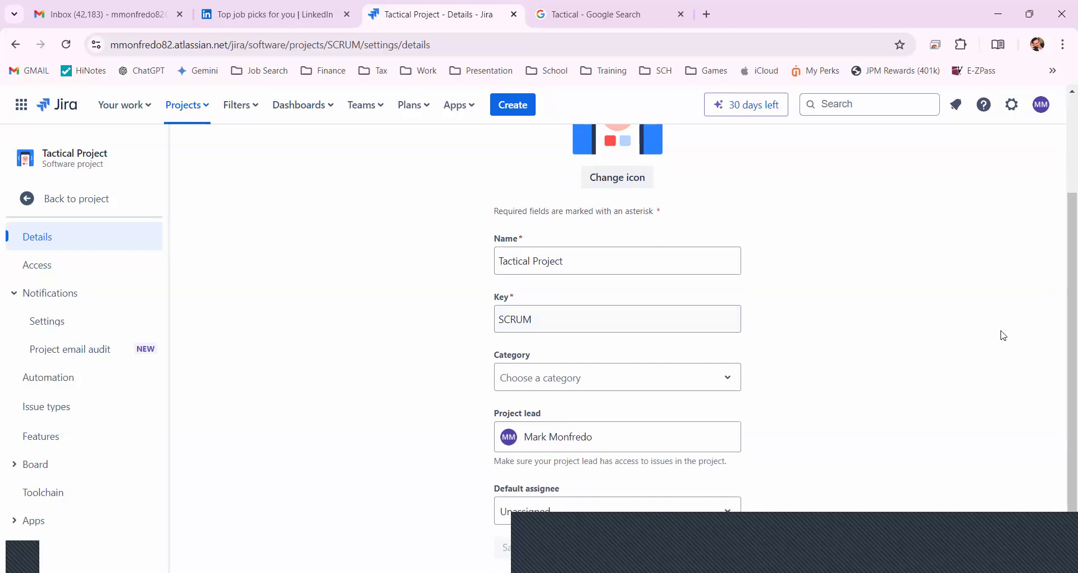
scroll(1064, 427, "down", 1)
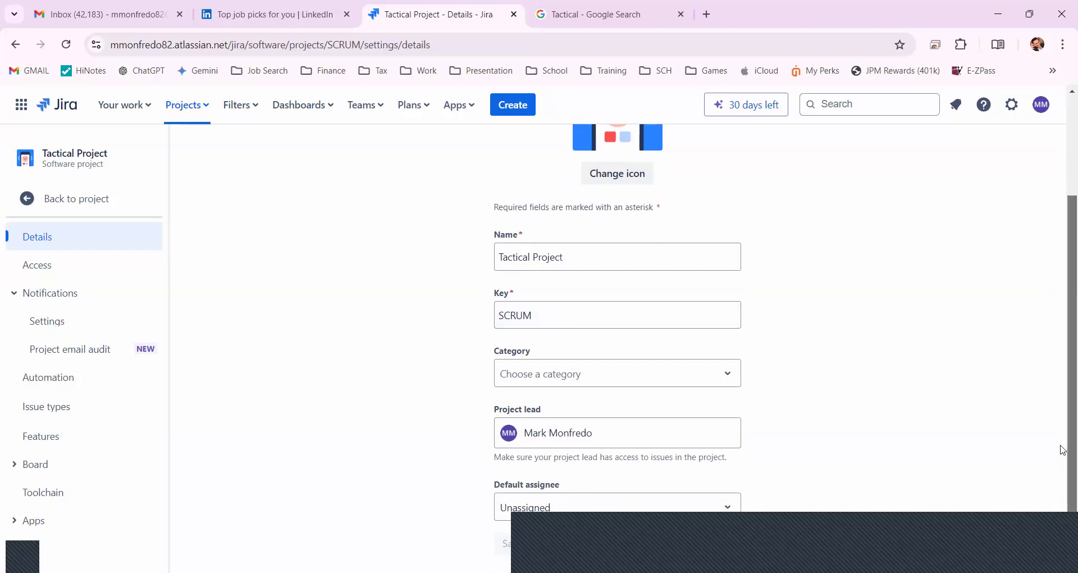
scroll(691, 449, "down", 1)
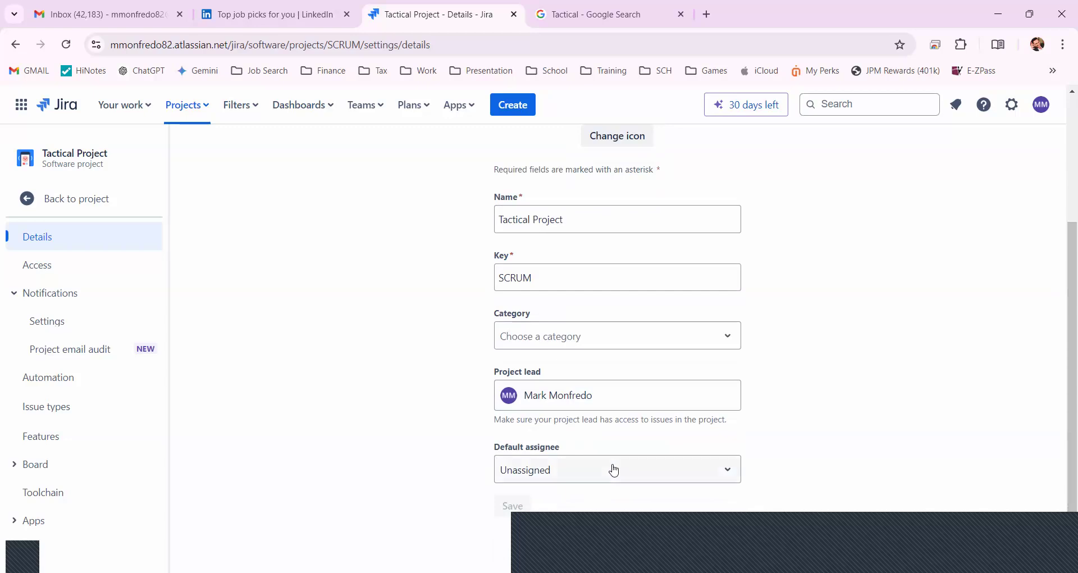
left_click(590, 469)
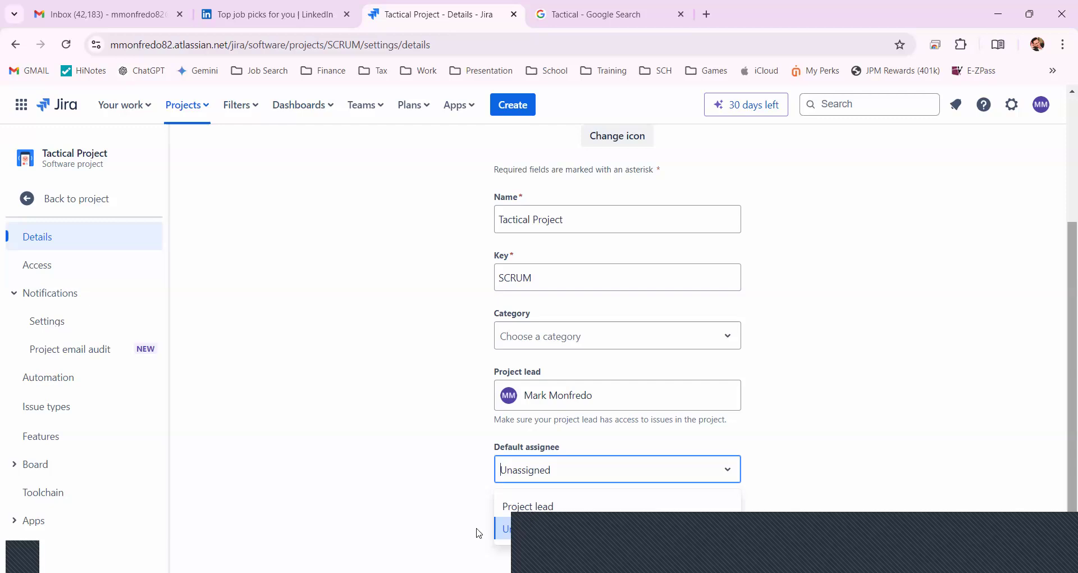
left_click(522, 507)
left_click(512, 506)
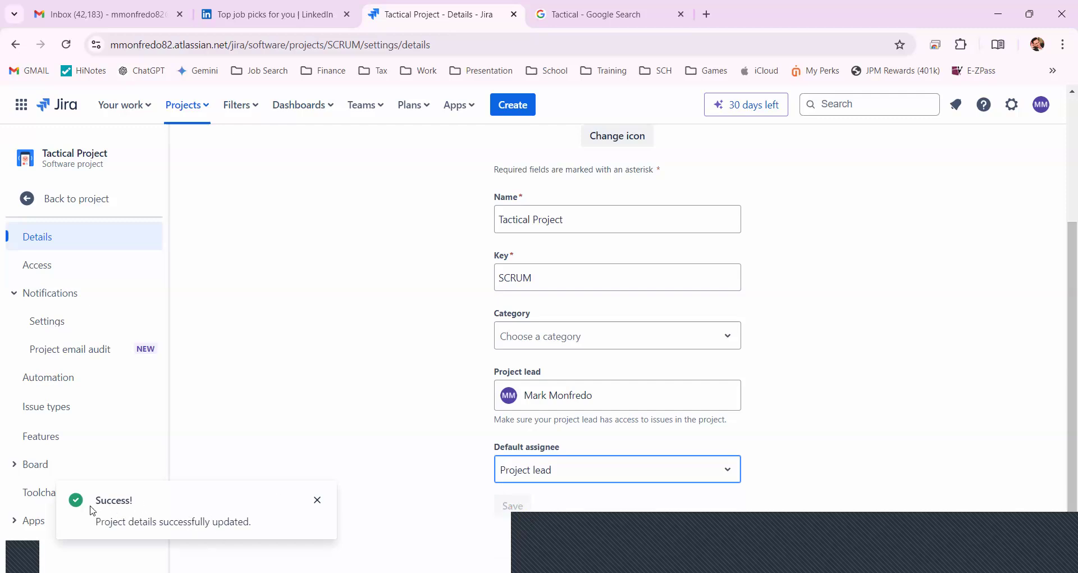
left_click(319, 501)
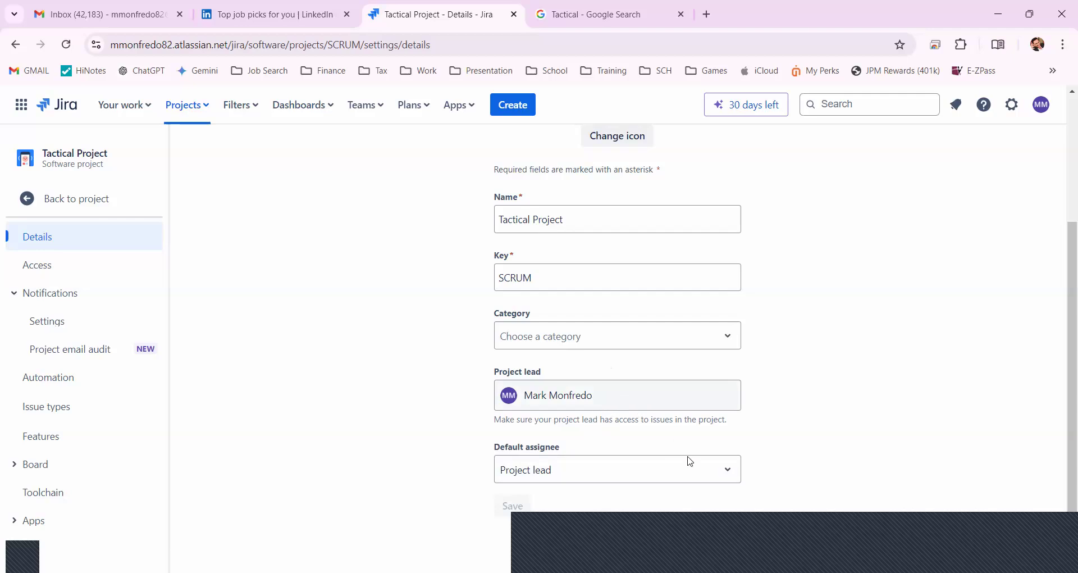
Return to the project's backlog and create a second sprint
left_click(66, 206)
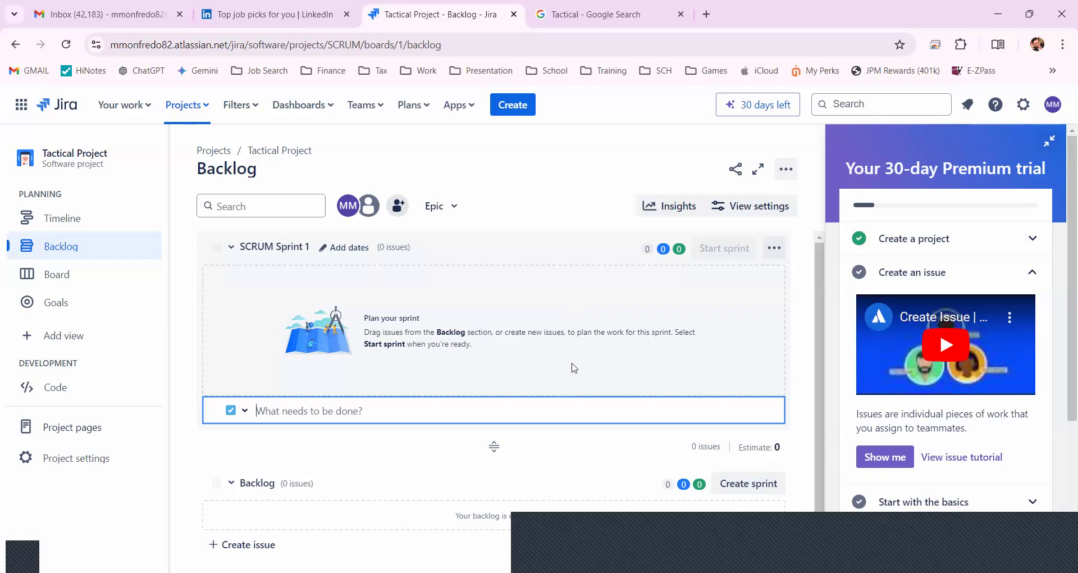
left_click(772, 494)
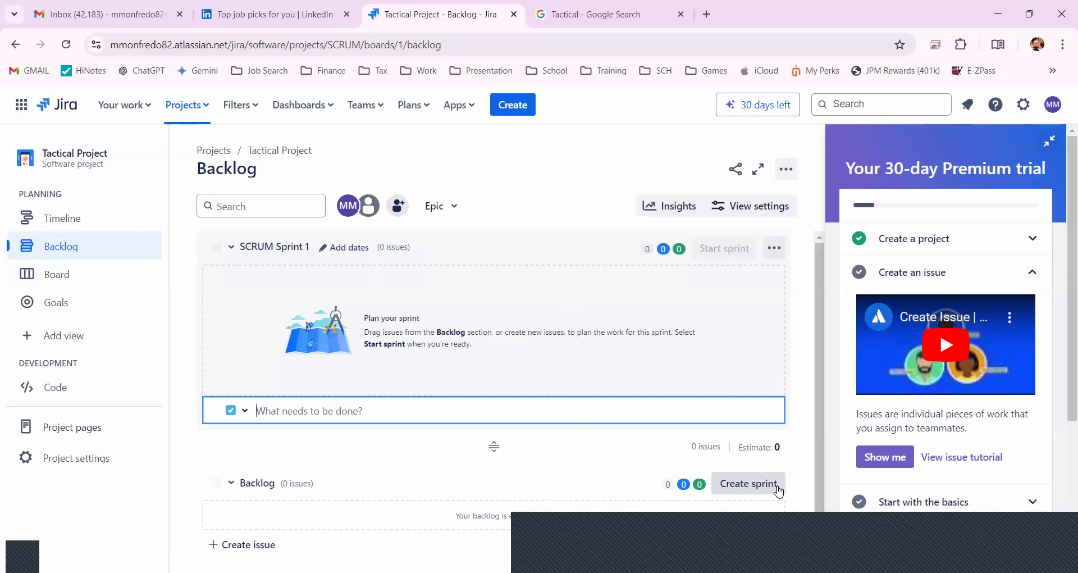
left_click(778, 490)
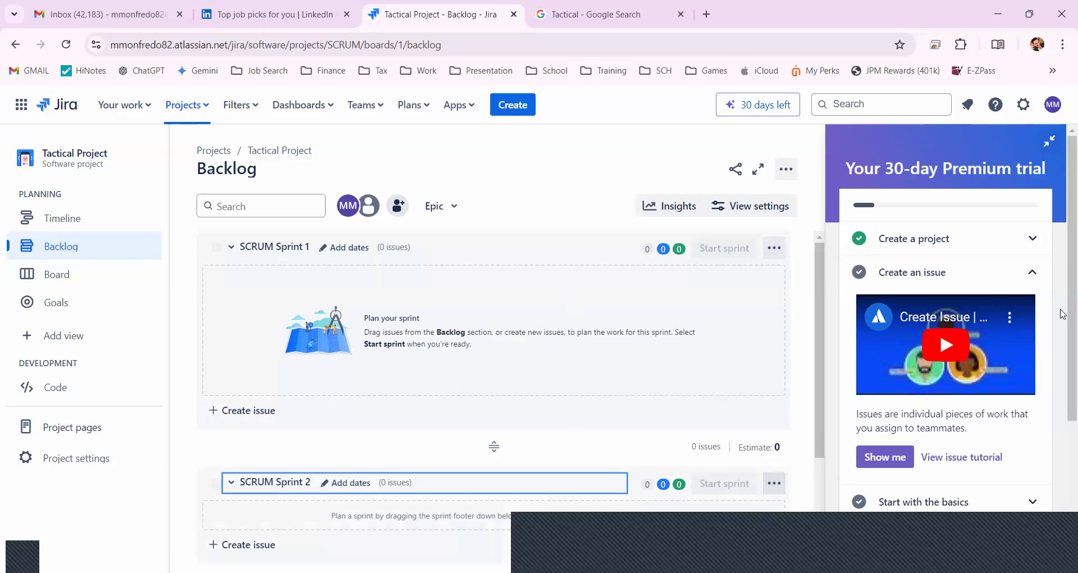
scroll(1062, 391, "down", 5)
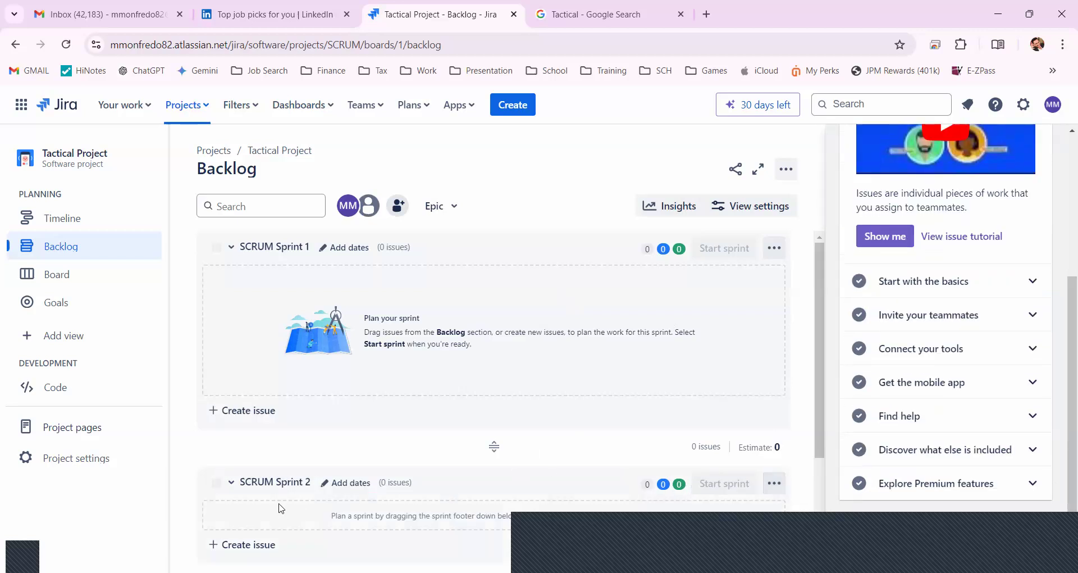
Edit SCRUM Sprint 2 to have a duration of 2 weeks and a start date of 10/1/2024
left_click(349, 482)
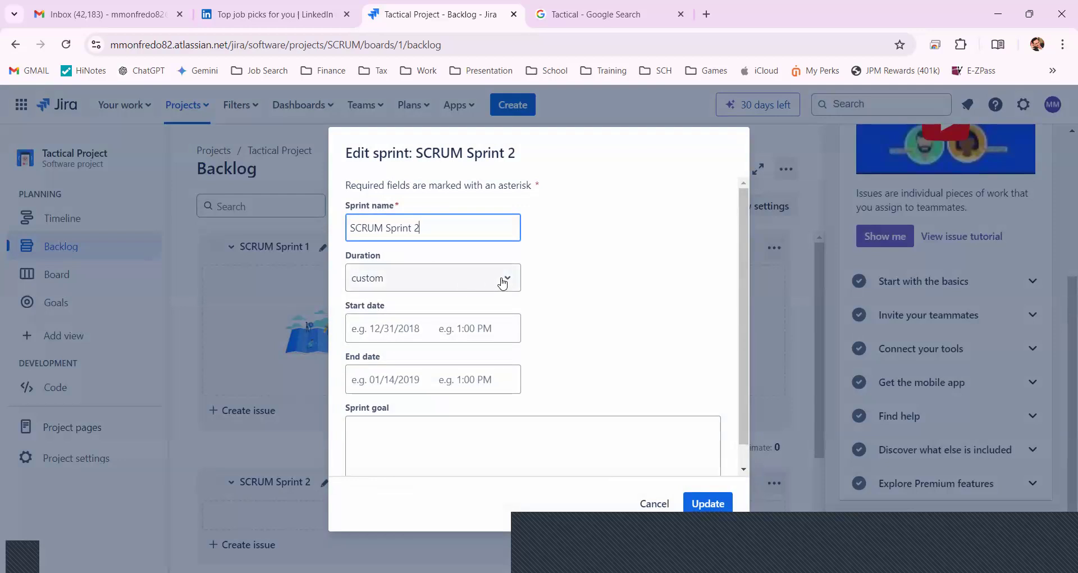
left_click(503, 284)
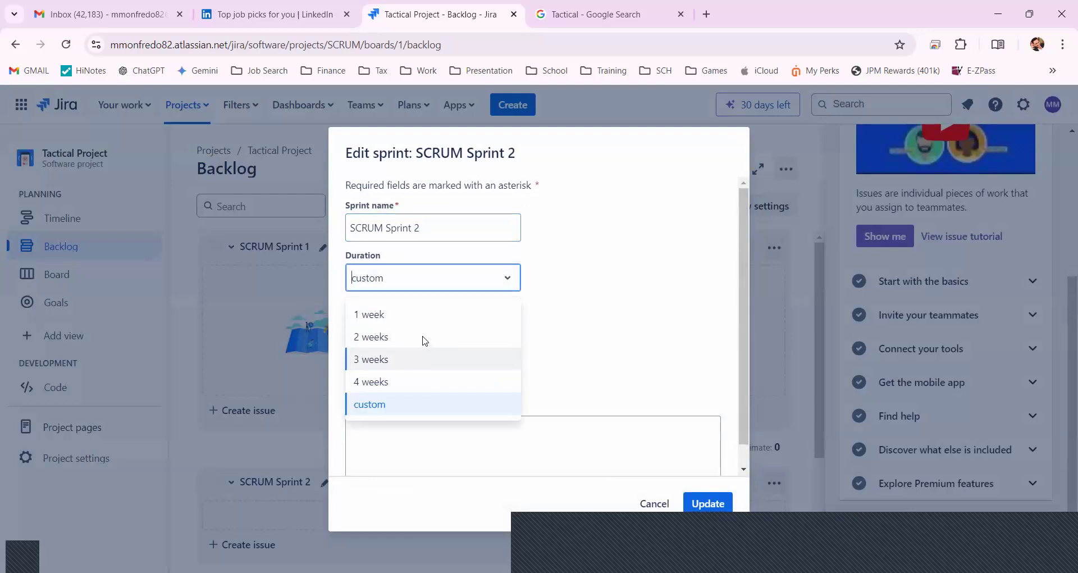
left_click(432, 338)
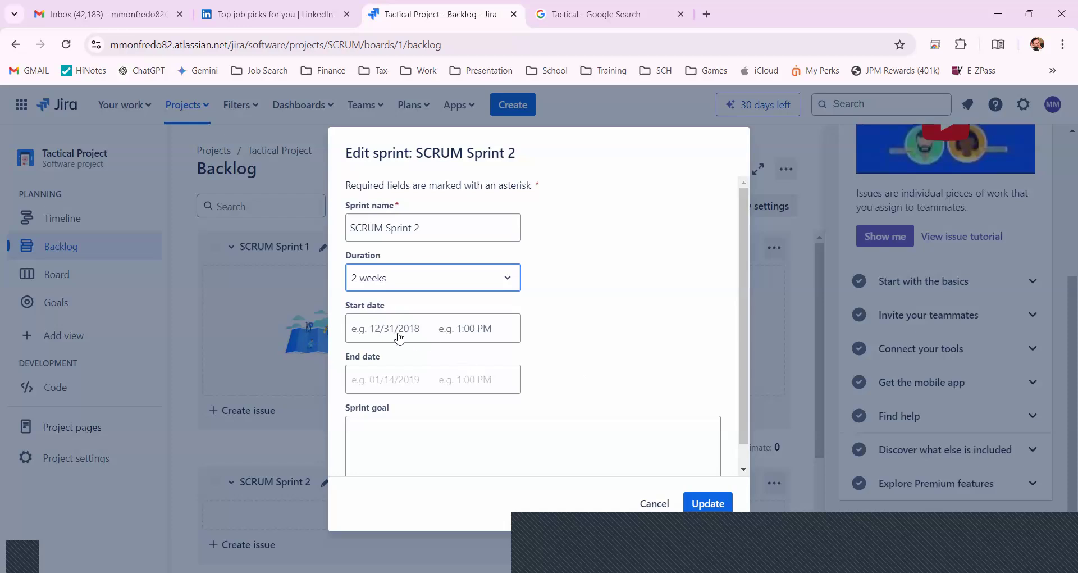
key("Tab")
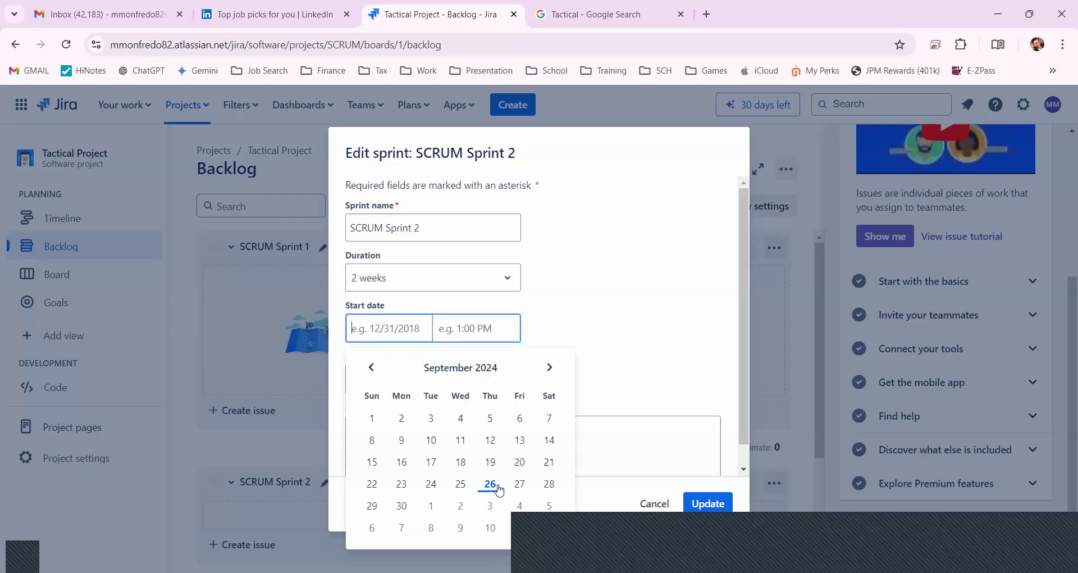
left_click(432, 511)
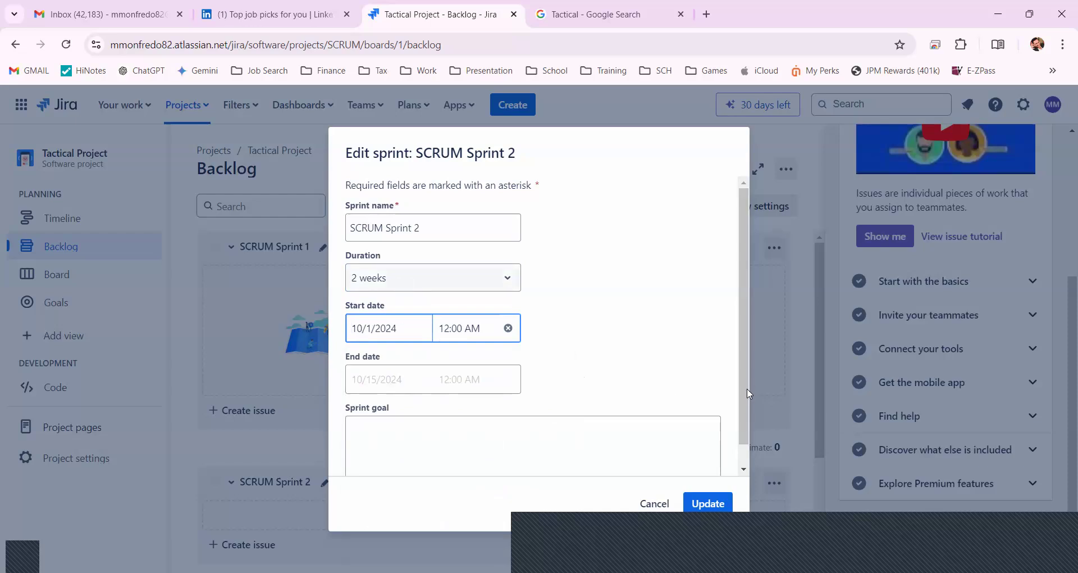
Enter "Test of Sprint Window" as the sprint goal and update SCRUM Sprint 2
left_click(744, 470)
left_click(381, 443)
type("Test of Sprin")
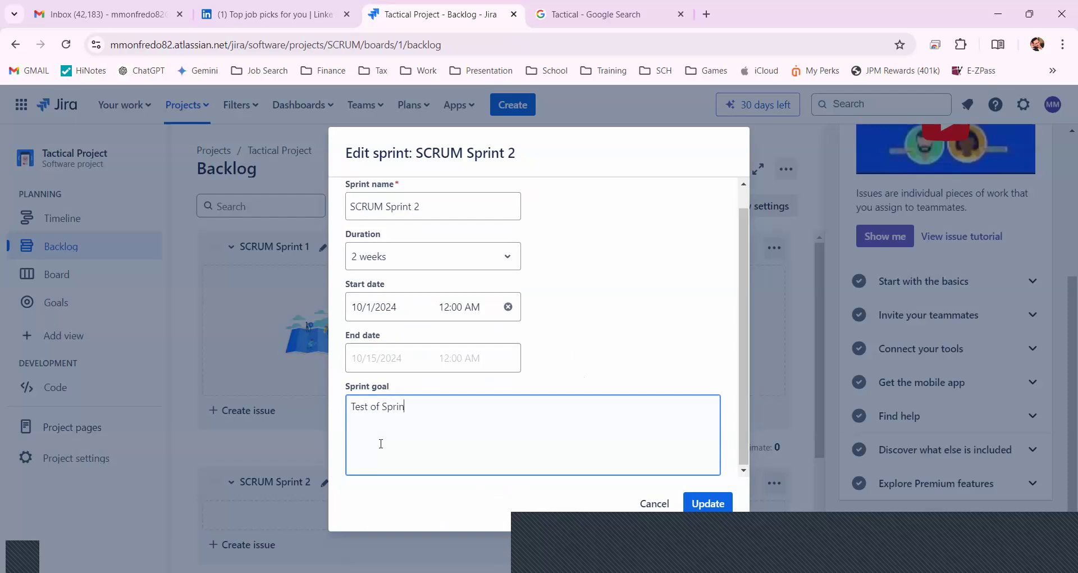
type("t Window")
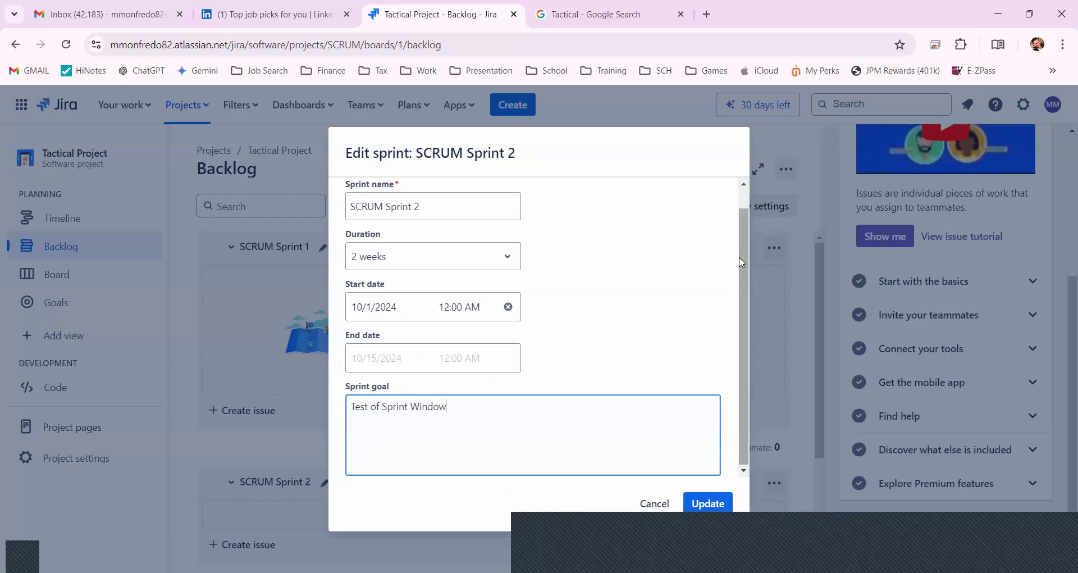
left_click_drag(740, 255, 740, 258)
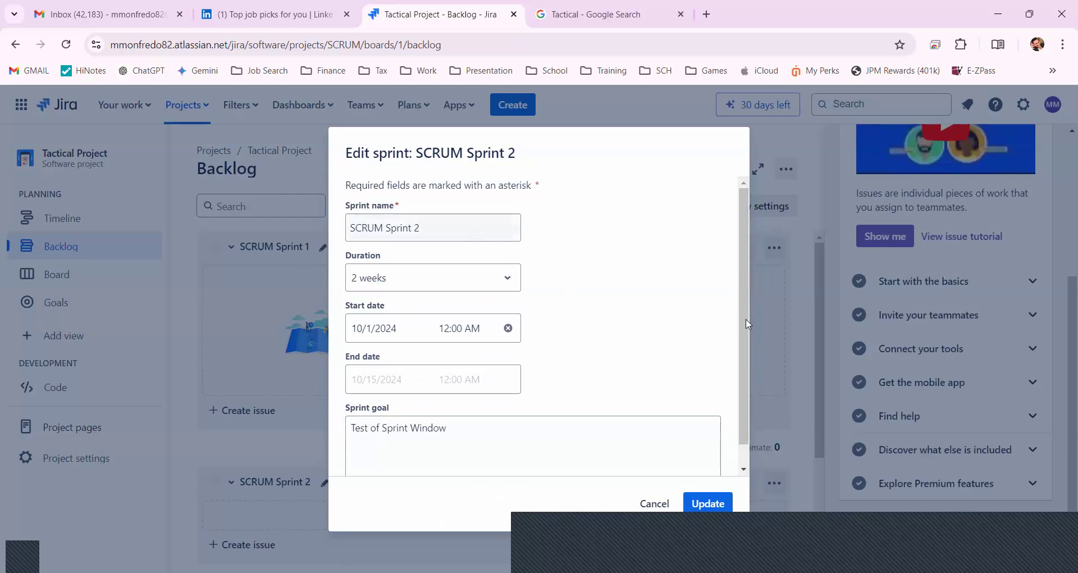
scroll(731, 337, "down", 1)
left_click(706, 504)
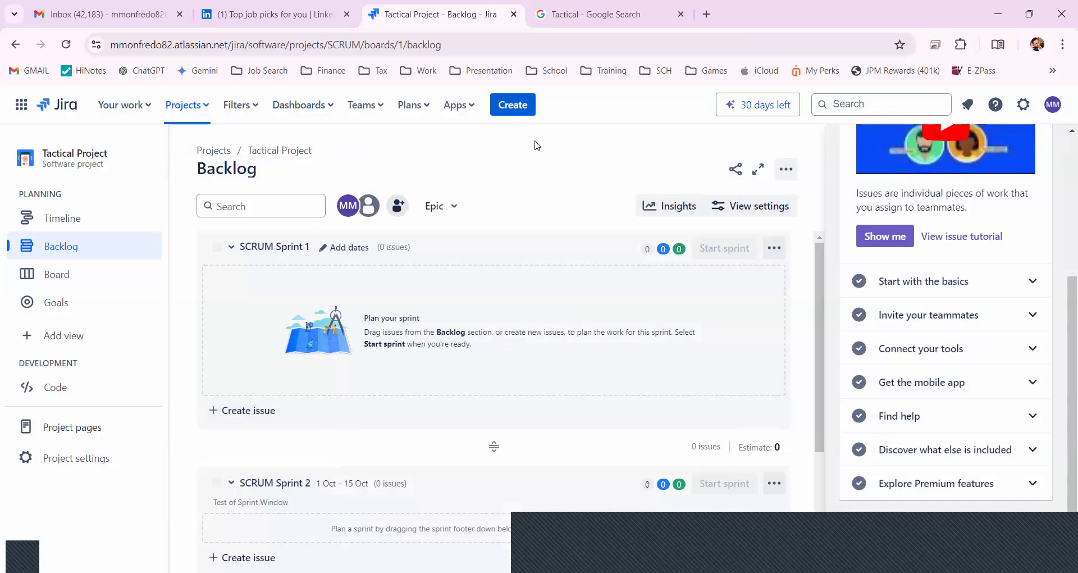
Start a new issue and check its project, issue type and status options, keeping Tactical Project, Story and To Do
left_click(523, 111)
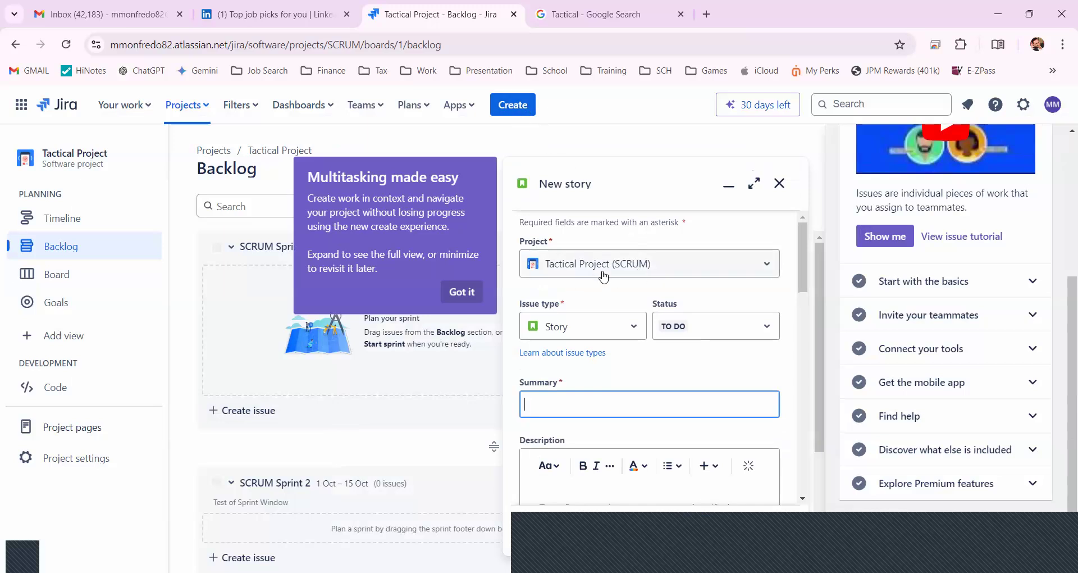
left_click(681, 274)
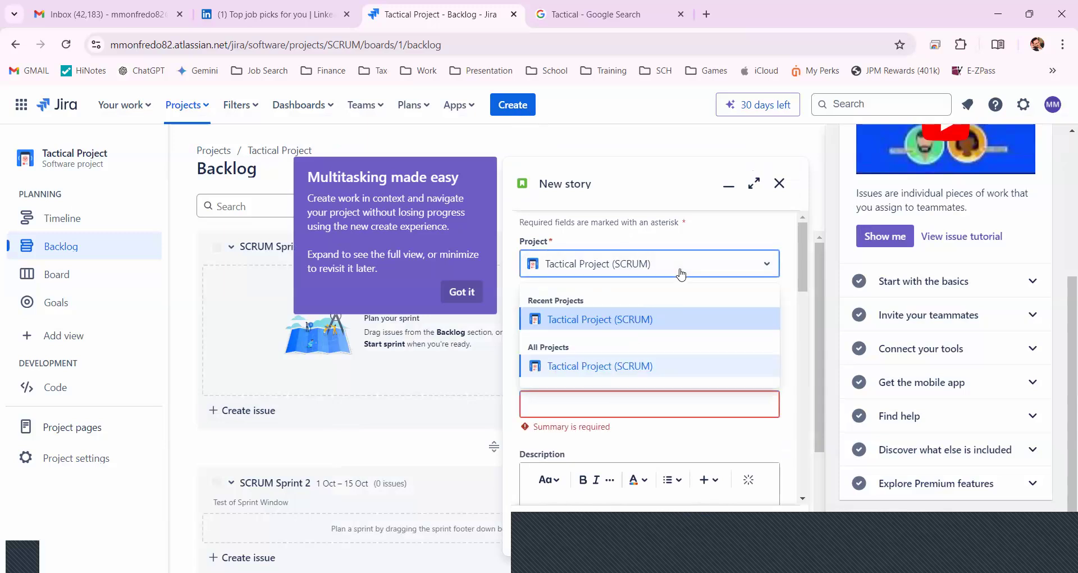
left_click(681, 273)
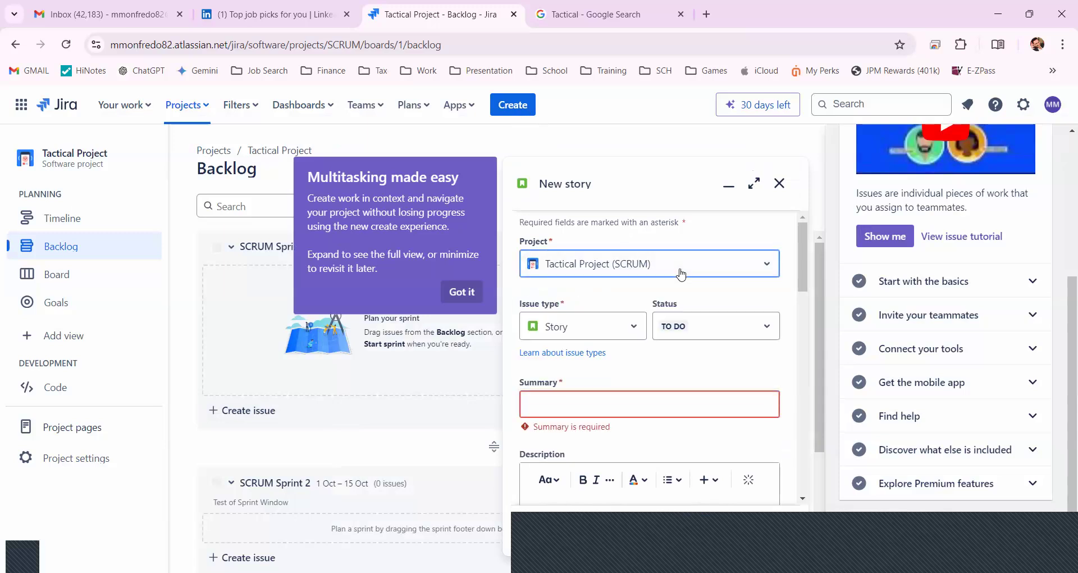
left_click(611, 336)
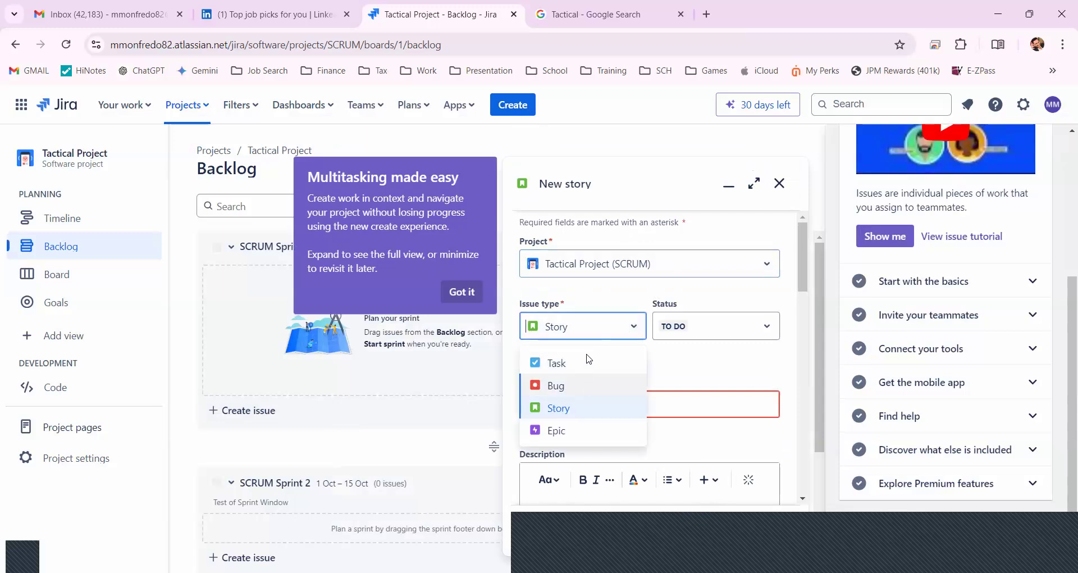
left_click(592, 336)
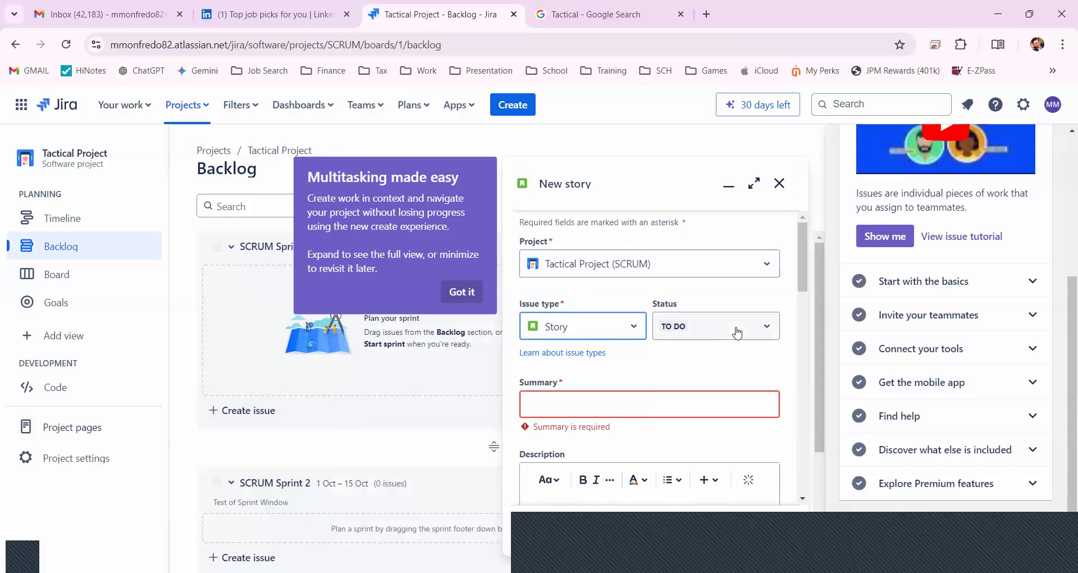
left_click(735, 332)
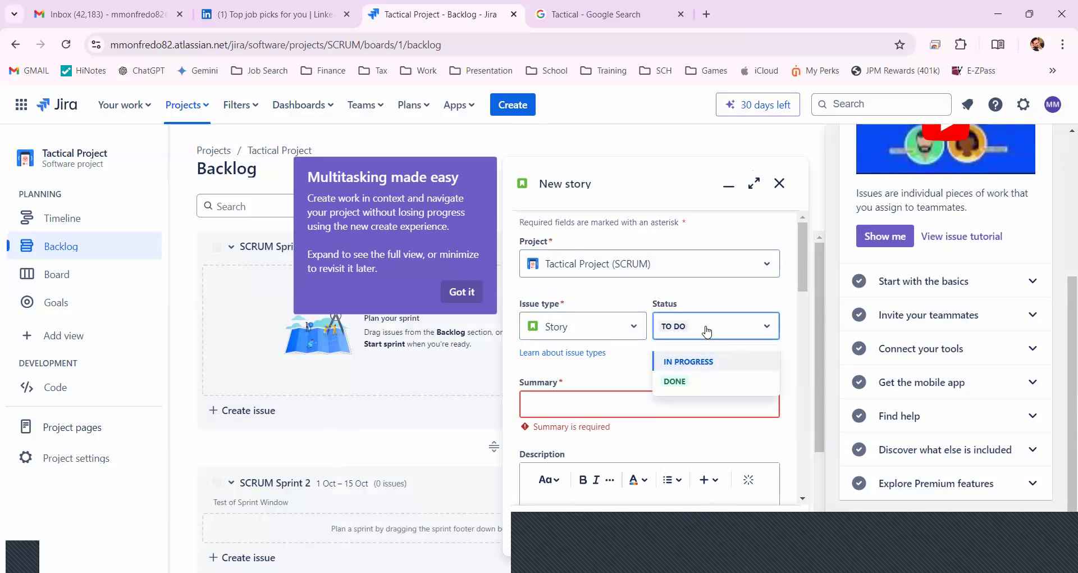
left_click(546, 409)
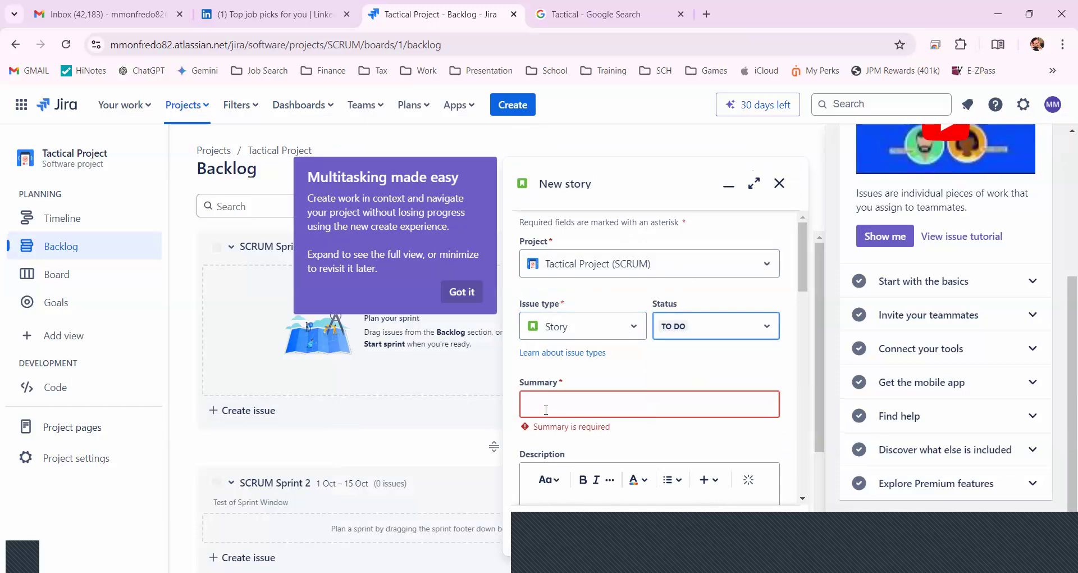
Give the new story the summary "Test Story" and the description "Summary of Test Story"
left_click(566, 409)
type("Te")
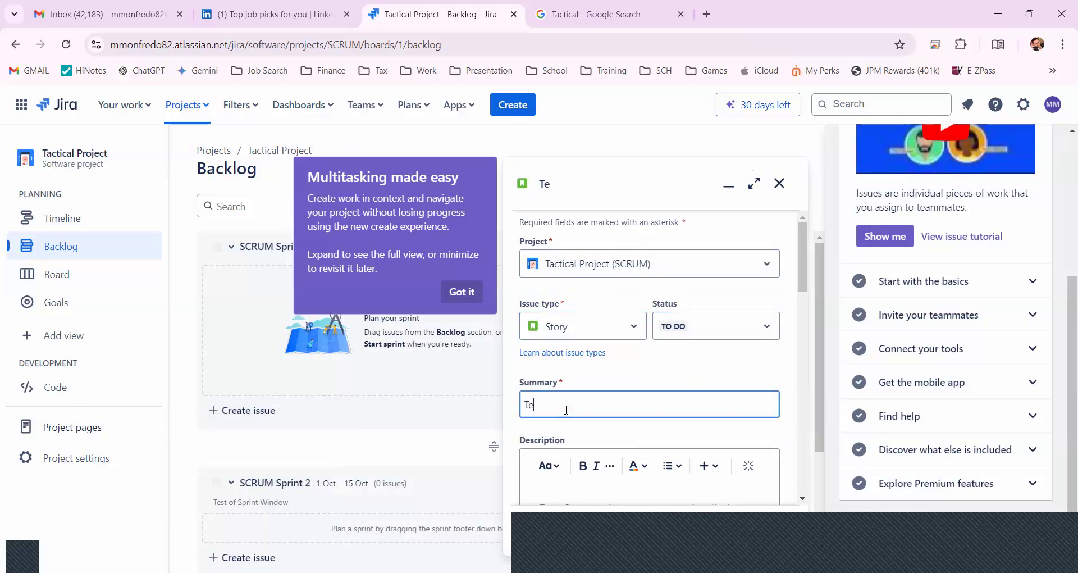
type("st Story")
left_click(798, 306)
scroll(798, 306, "down", 3)
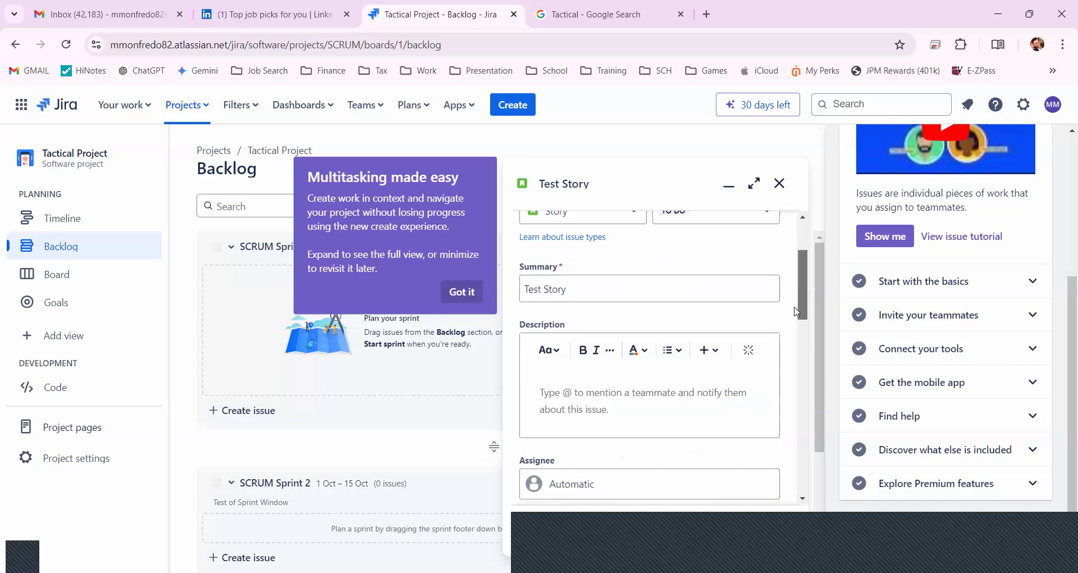
left_click(560, 332)
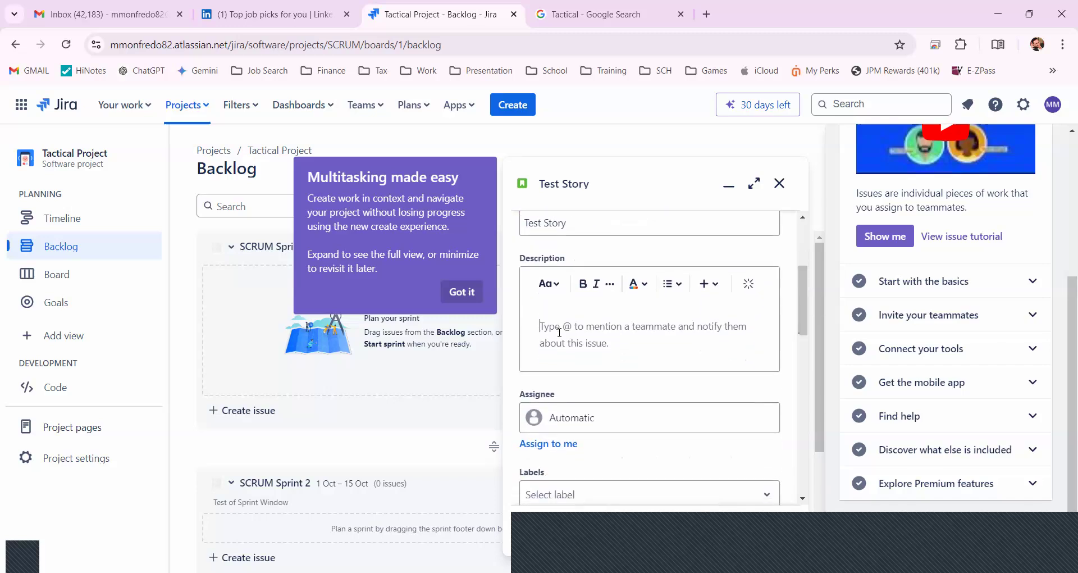
type("S")
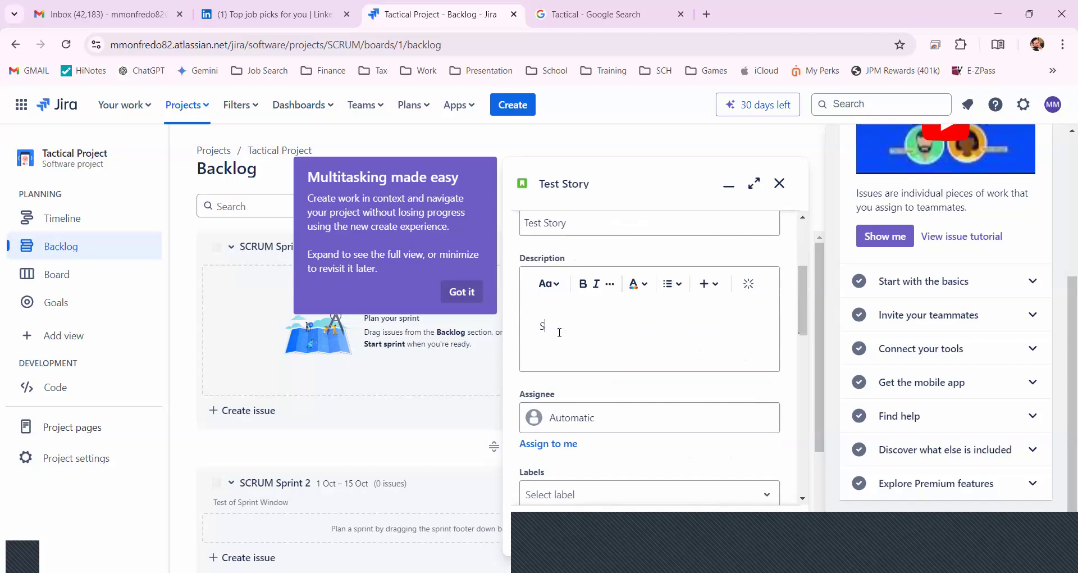
type("ummary of Test Story")
Review the remaining fields of the new story, leave them at their defaults, and create the issue
left_click_drag(804, 329, 652, 356)
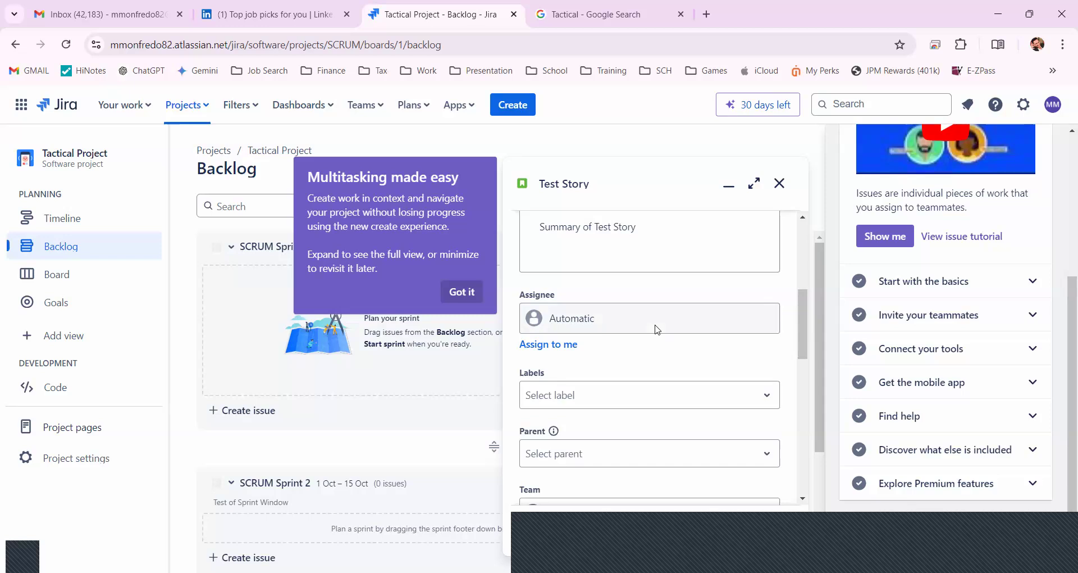
scroll(803, 351, "down", 3)
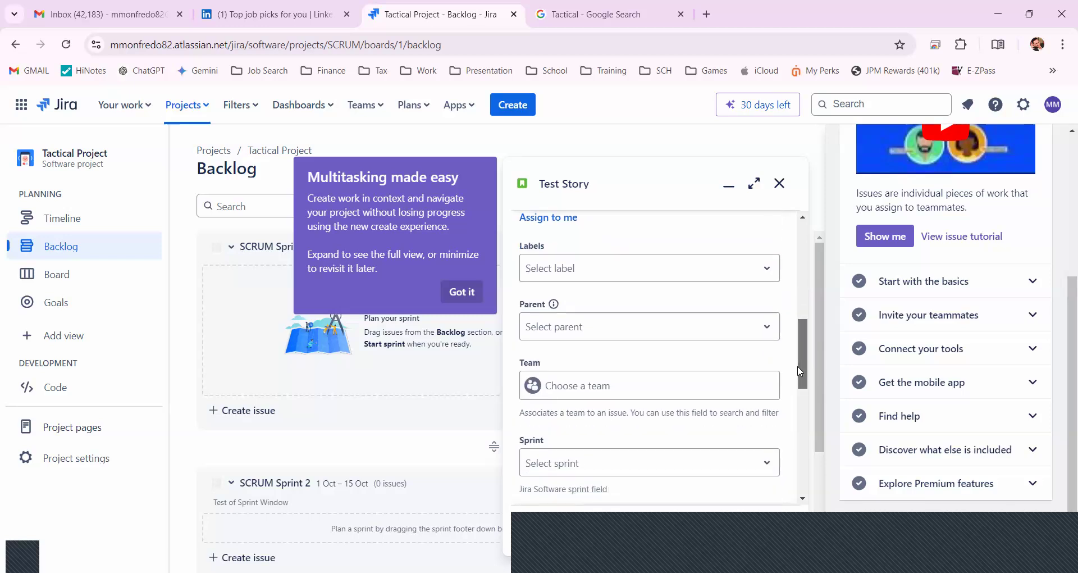
scroll(801, 371, "down", 1)
scroll(796, 385, "down", 3)
scroll(788, 405, "down", 3)
scroll(777, 429, "down", 6)
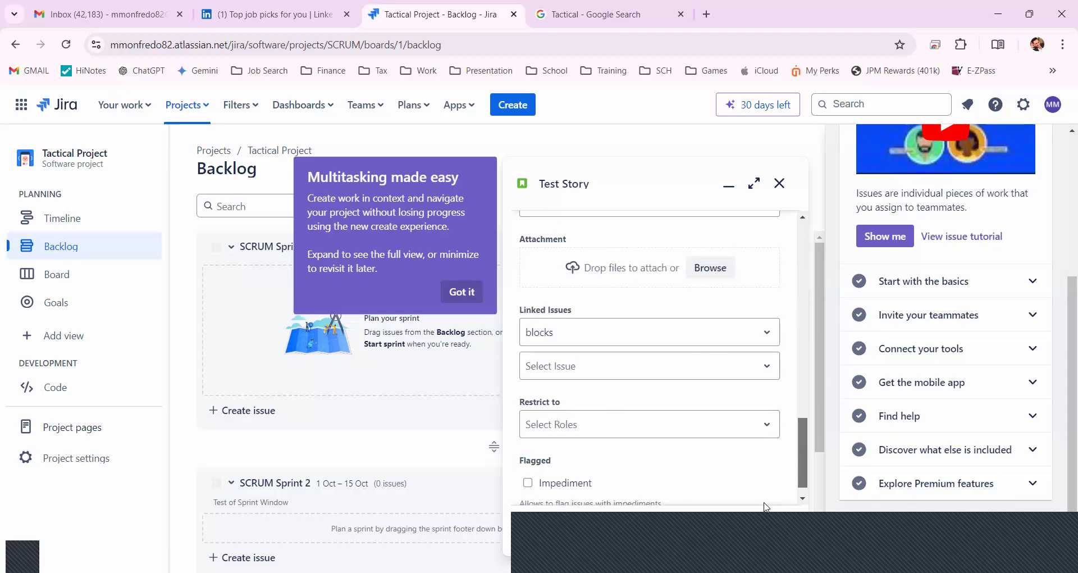
scroll(769, 504, "down", 1)
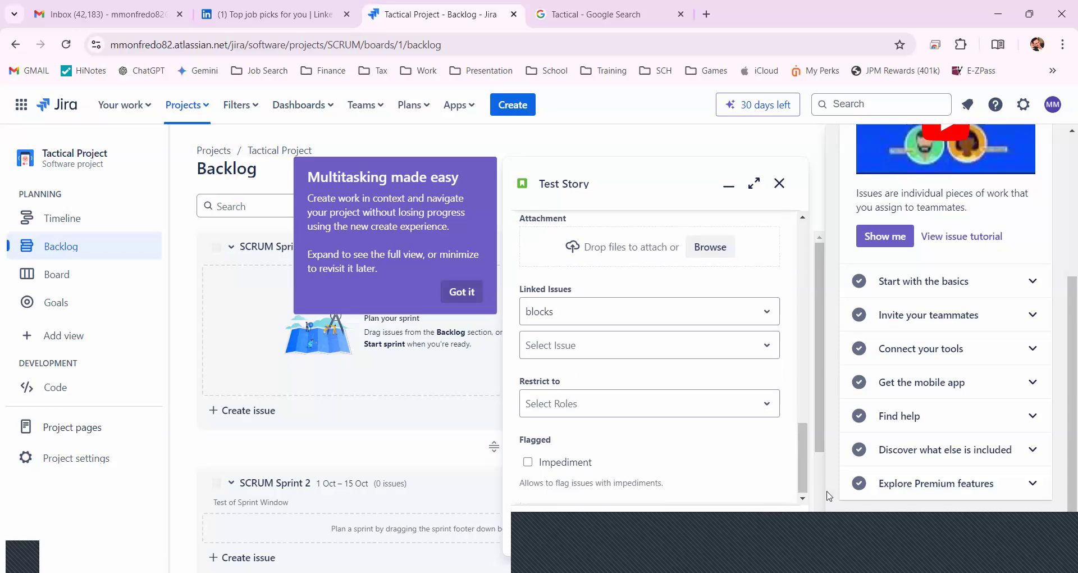
scroll(817, 486, "down", 1)
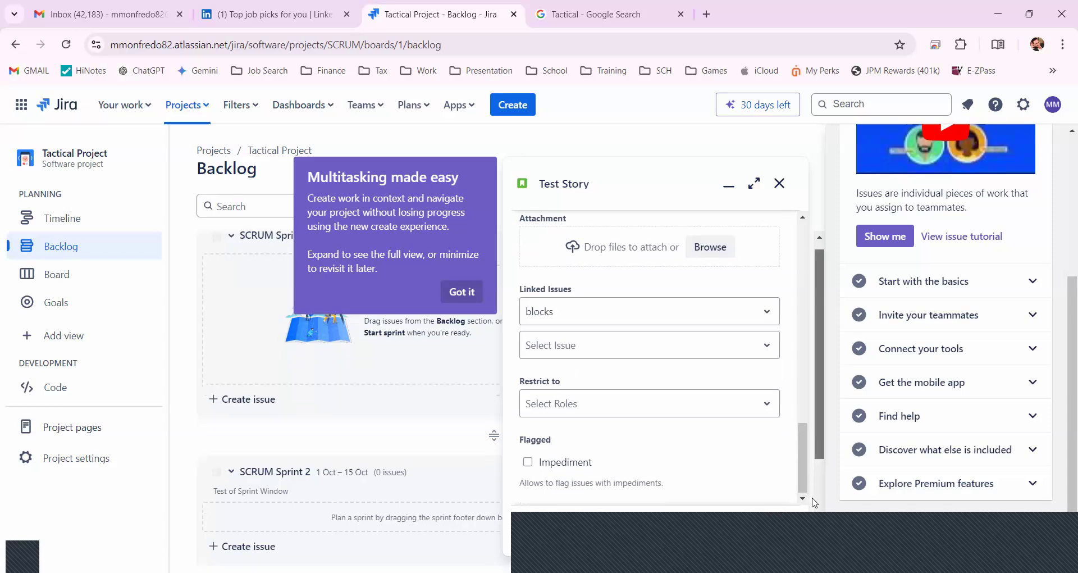
scroll(815, 502, "down", 3)
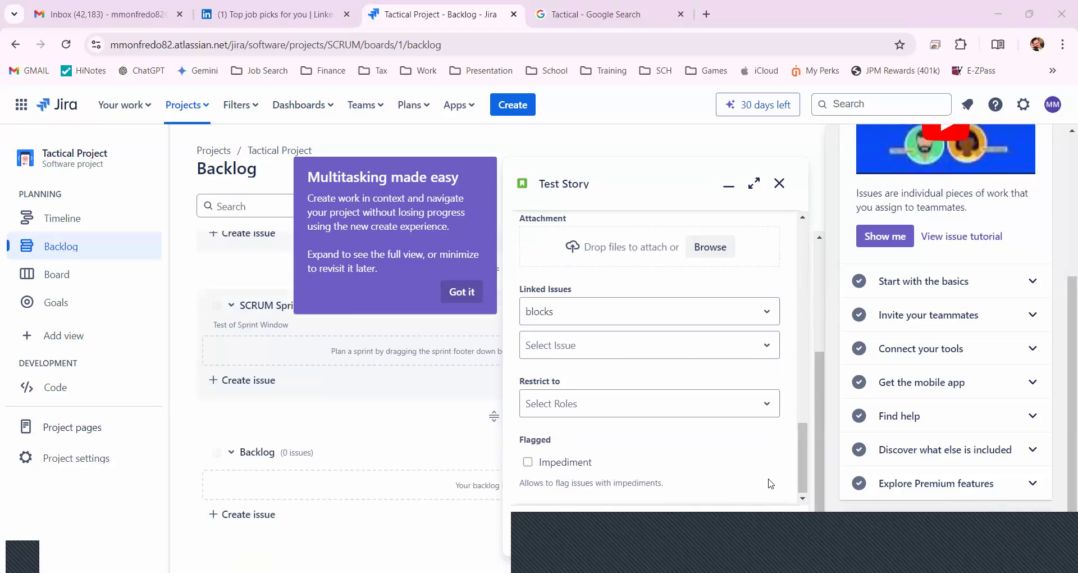
left_click(772, 530)
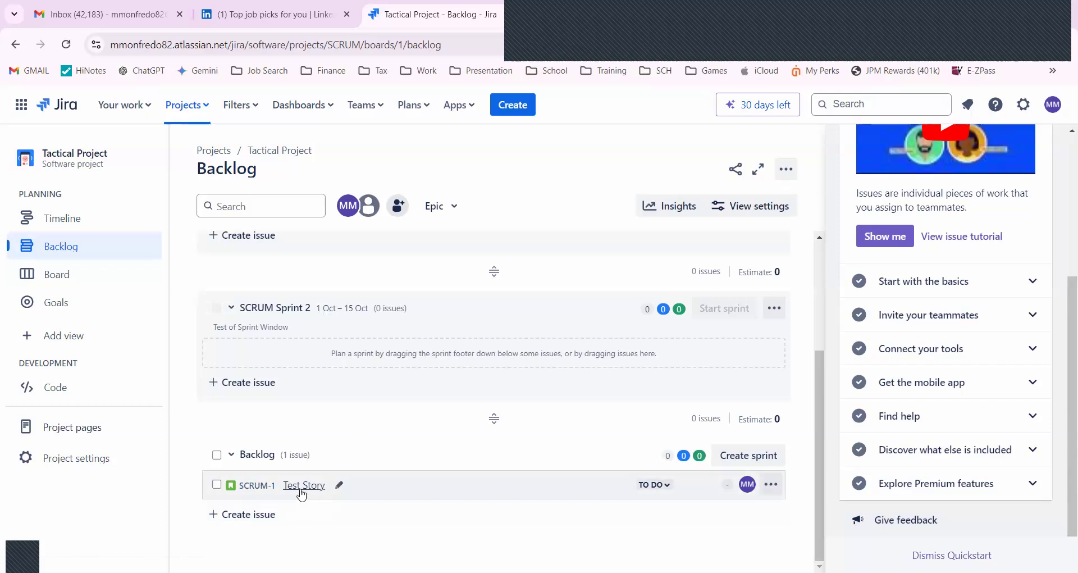
Move the Test Story issue from the backlog into SCRUM Sprint 2
left_click_drag(302, 494, 293, 353)
left_click_drag(292, 354, 294, 354)
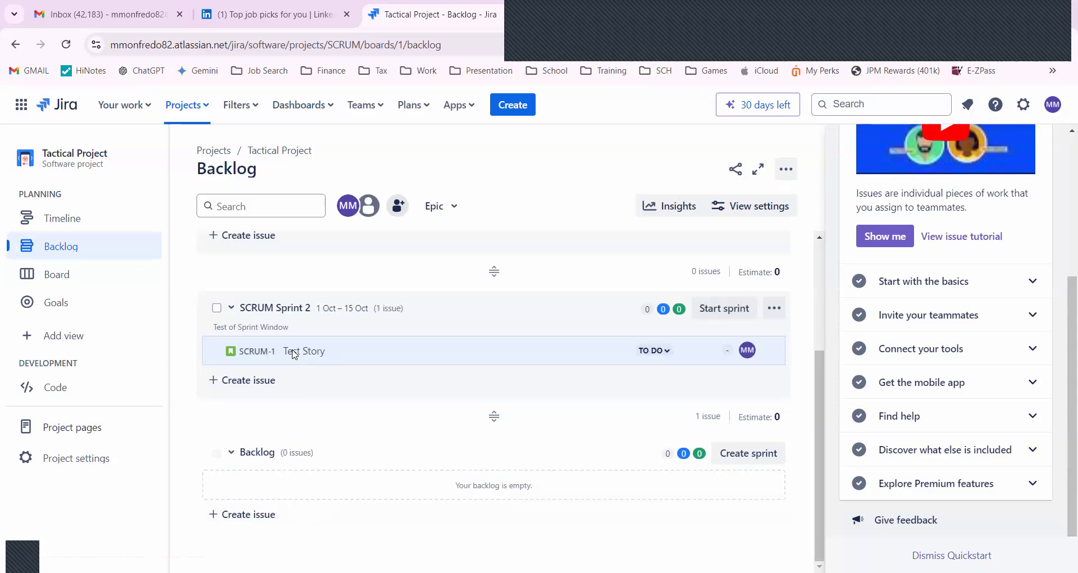